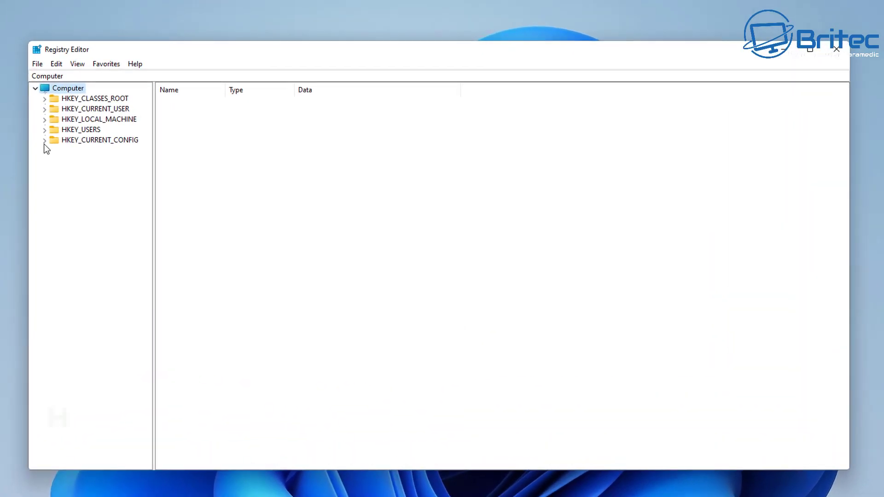
Expand the tree down to HKEY_LOCAL_MACHINE\SYSTEM\ControlSet001 and select the Control key.
left_click(70, 120)
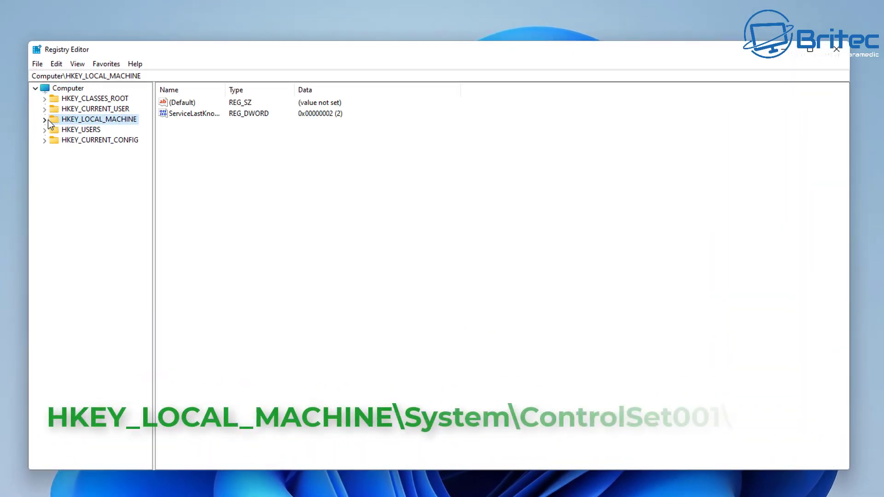
left_click(46, 120)
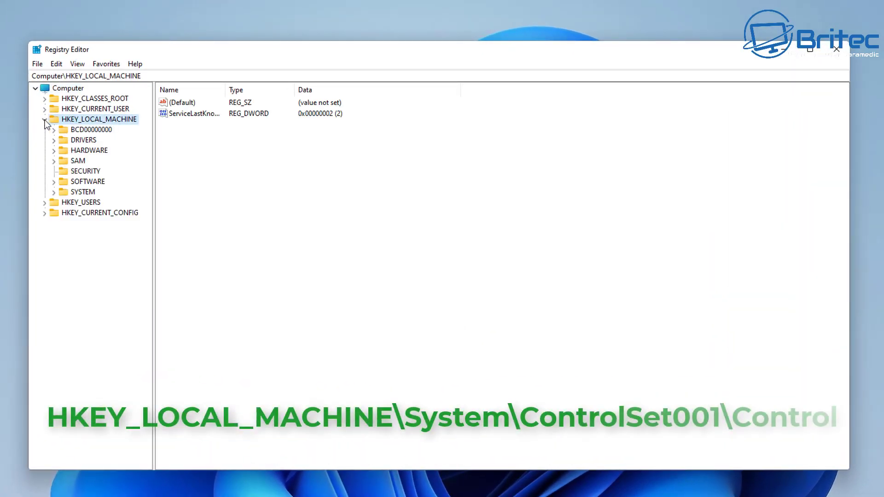
left_click(81, 193)
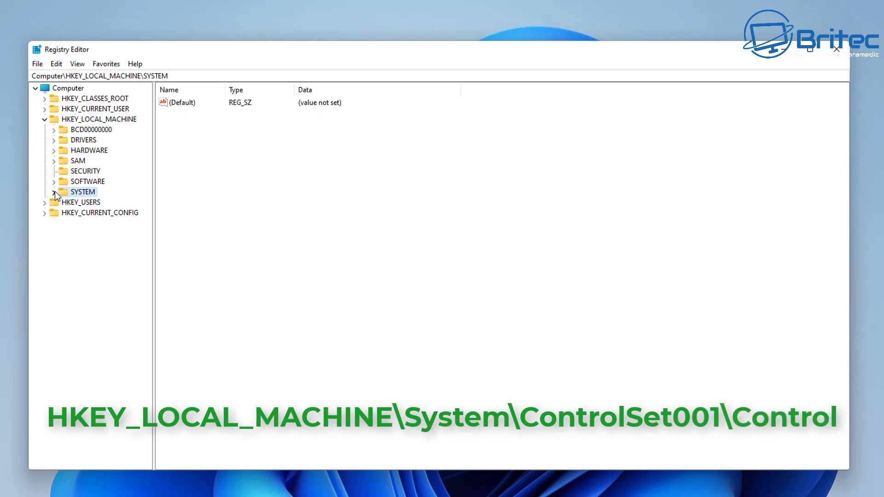
left_click(54, 193)
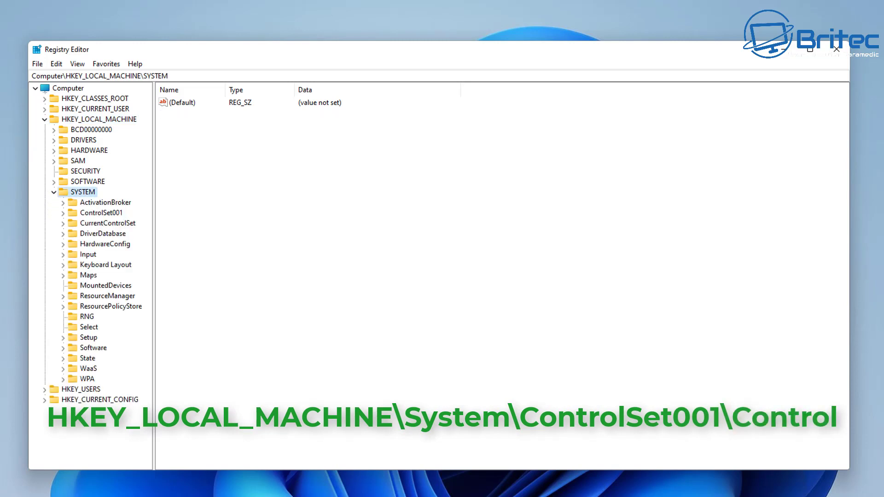
left_click(95, 213)
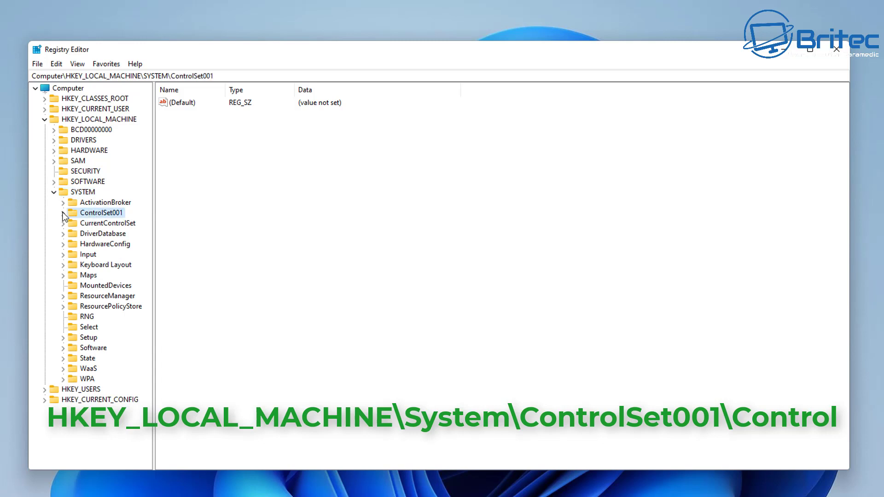
left_click(63, 213)
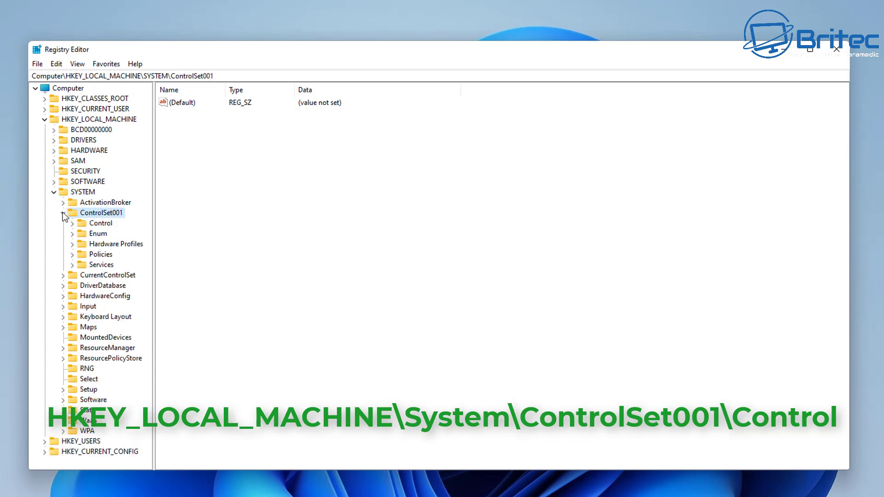
left_click(93, 225)
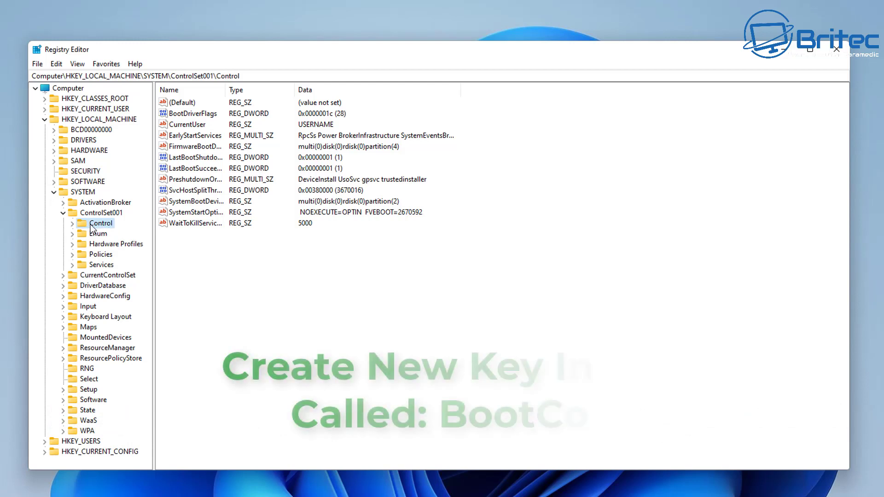
Create a new subkey under Control and rename it to BootControl.
right_click(99, 225)
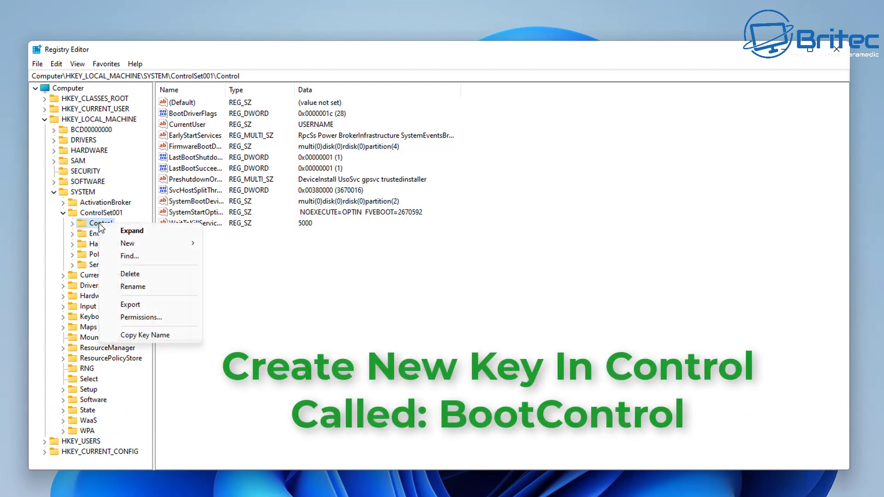
mouse_move(139, 245)
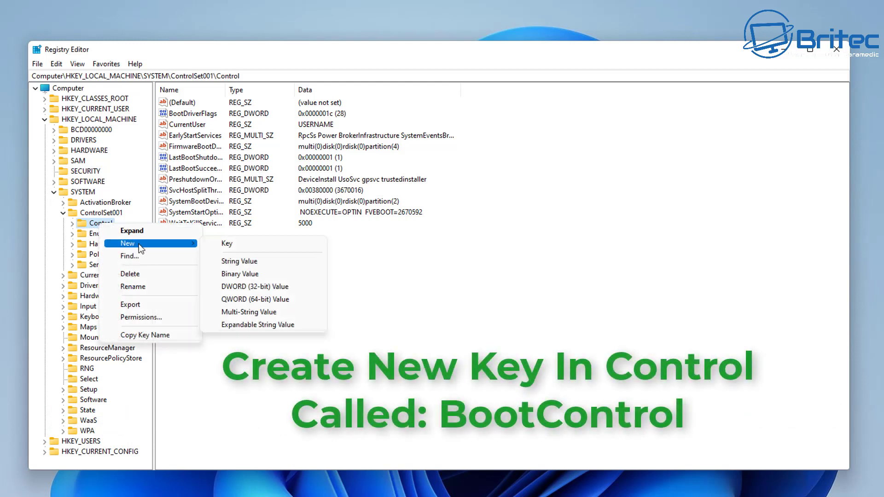
left_click(227, 244)
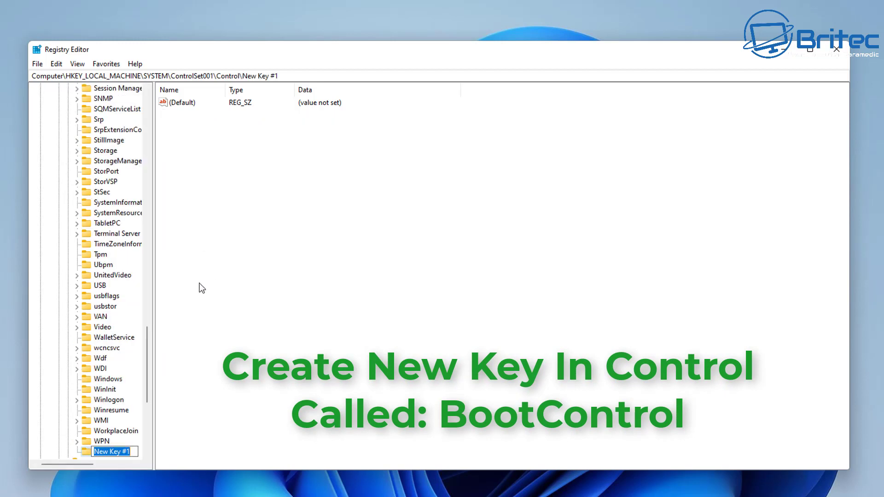
scroll(148, 369, "down", 3)
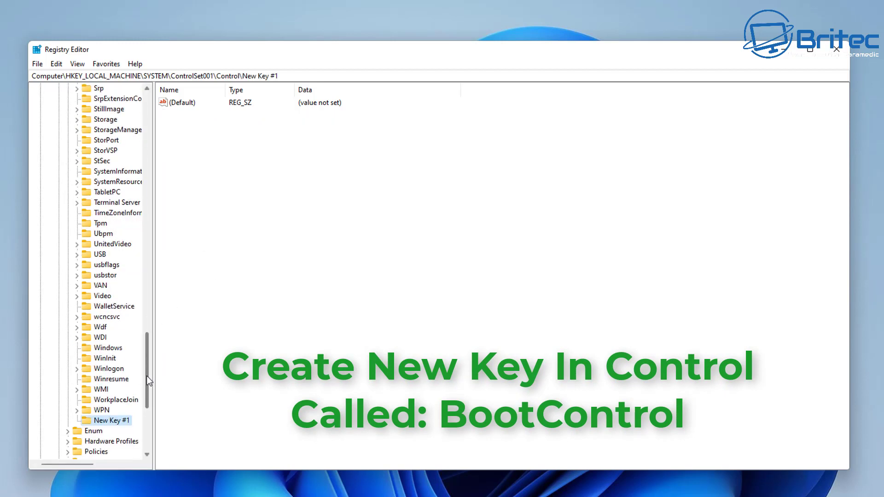
right_click(107, 368)
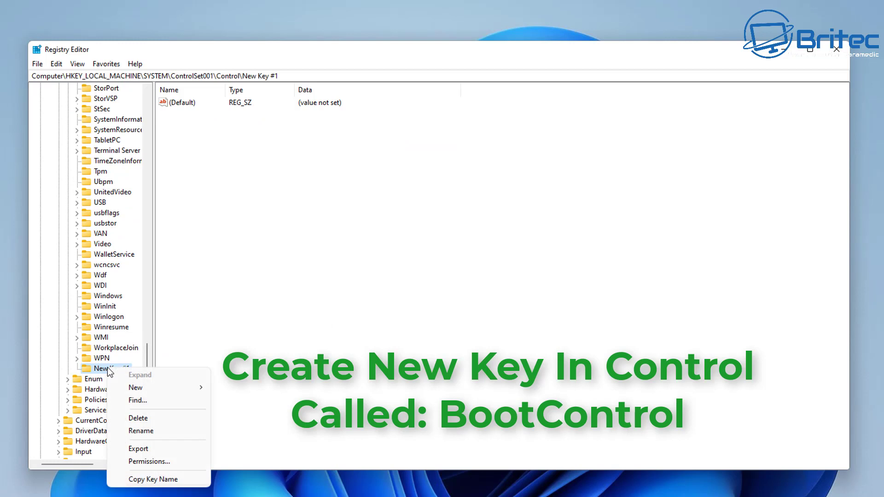
left_click(141, 431)
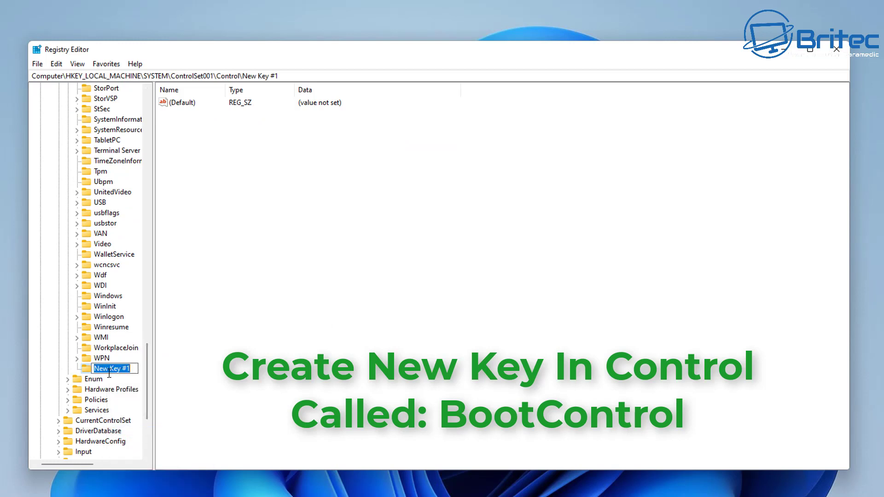
type("BootControl")
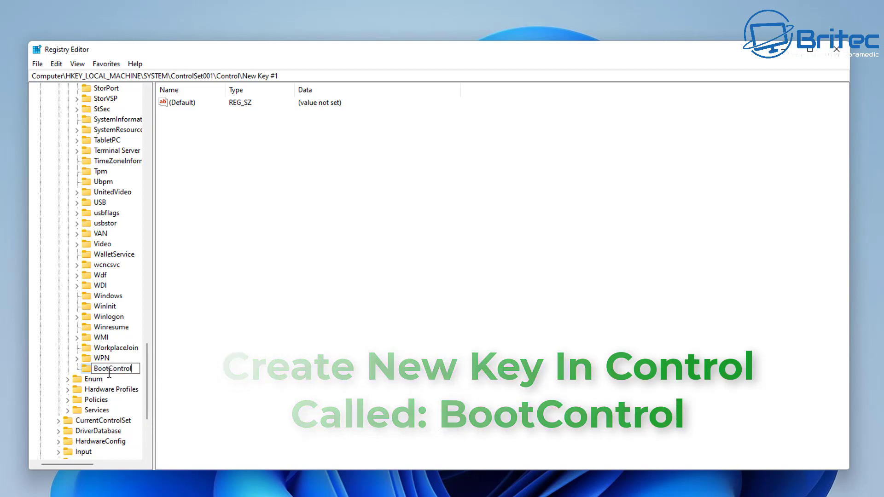
key("Return")
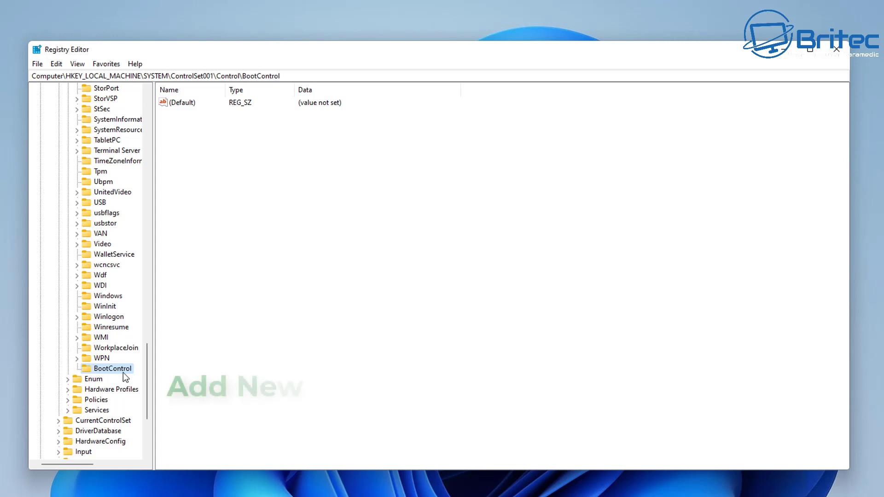
Add a DWORD (32-bit) value named BootProgressAnimation to the BootControl key.
right_click(195, 133)
mouse_move(231, 140)
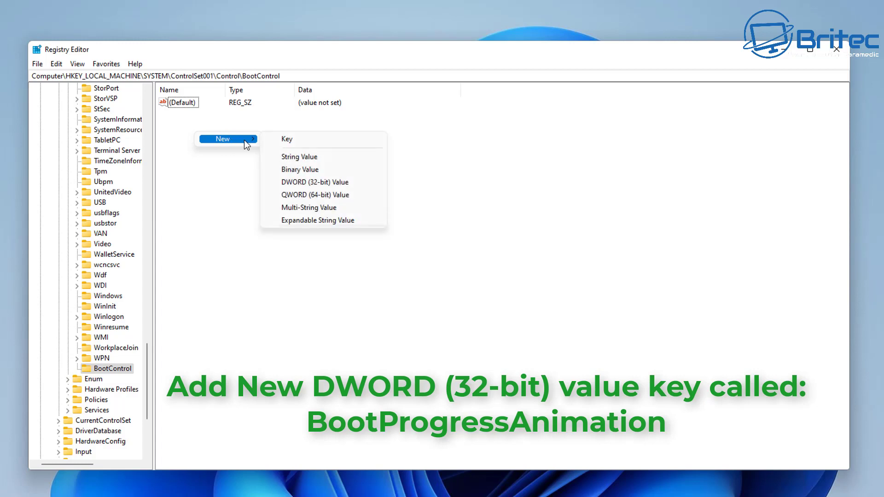
left_click(302, 183)
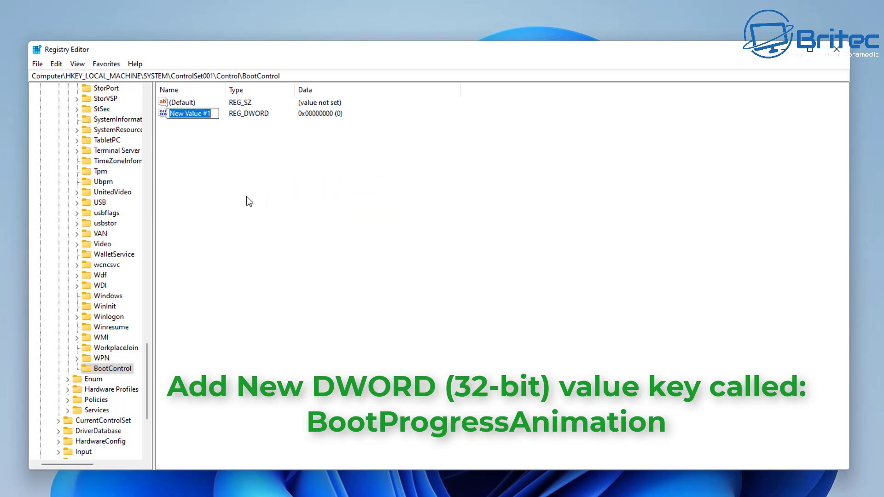
type("B")
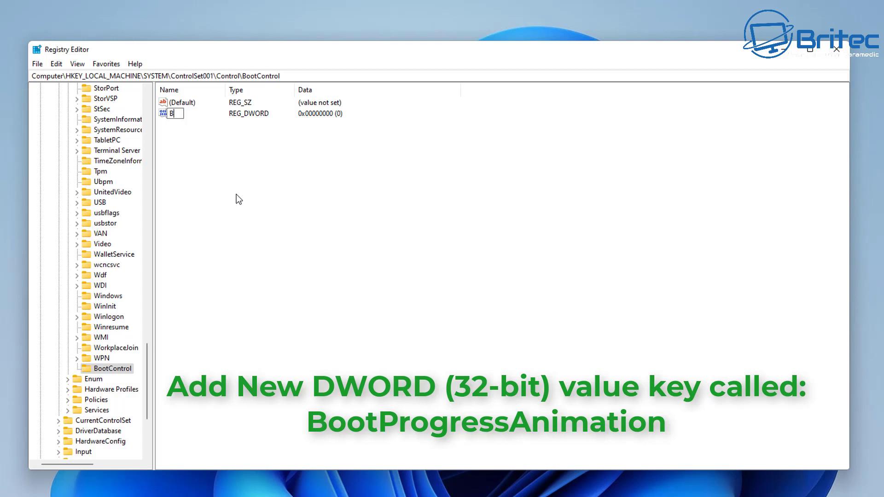
type("ootProgressAnimation")
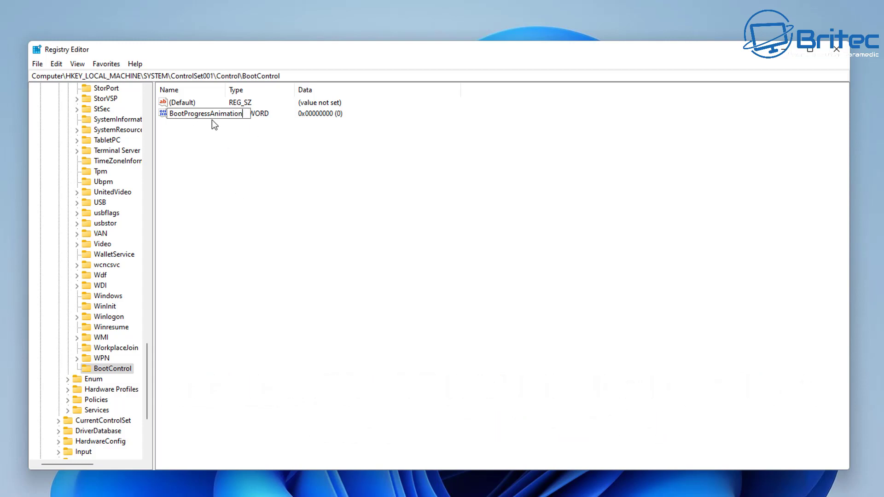
key("Return")
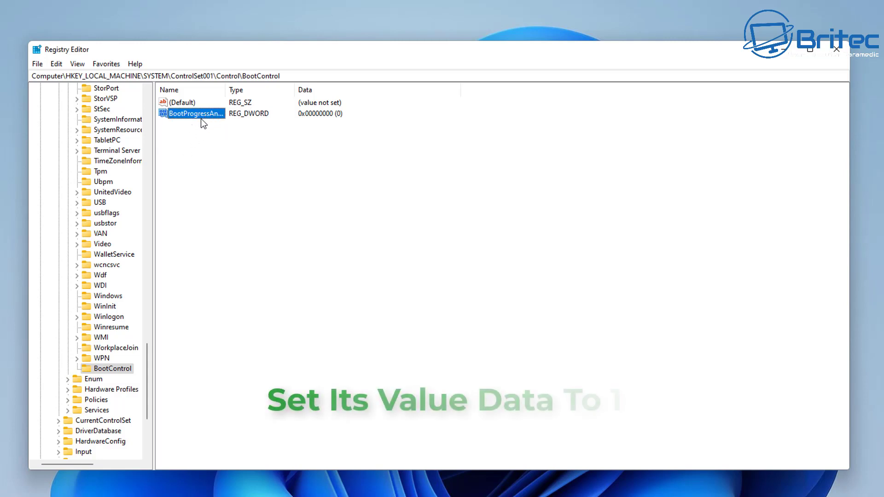
Change BootProgressAnimation's value data to 1.
double_click(200, 116)
left_click_drag(167, 104, 269, 138)
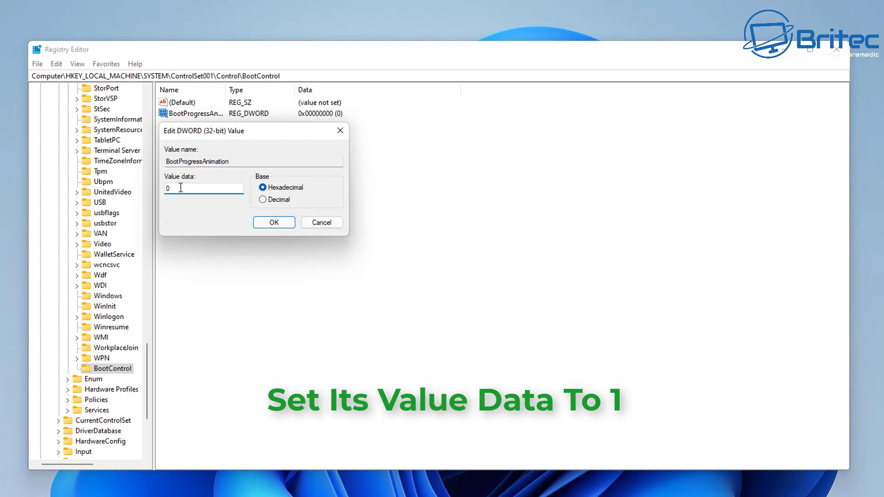
type("1")
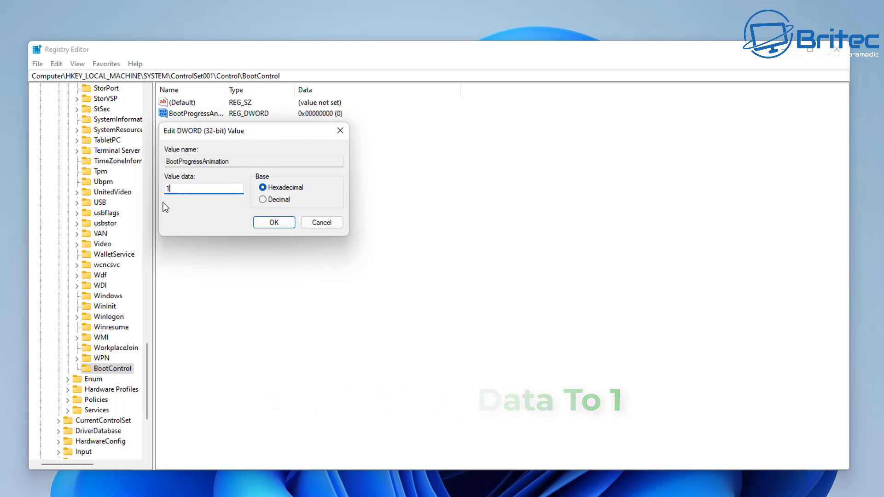
left_click(266, 223)
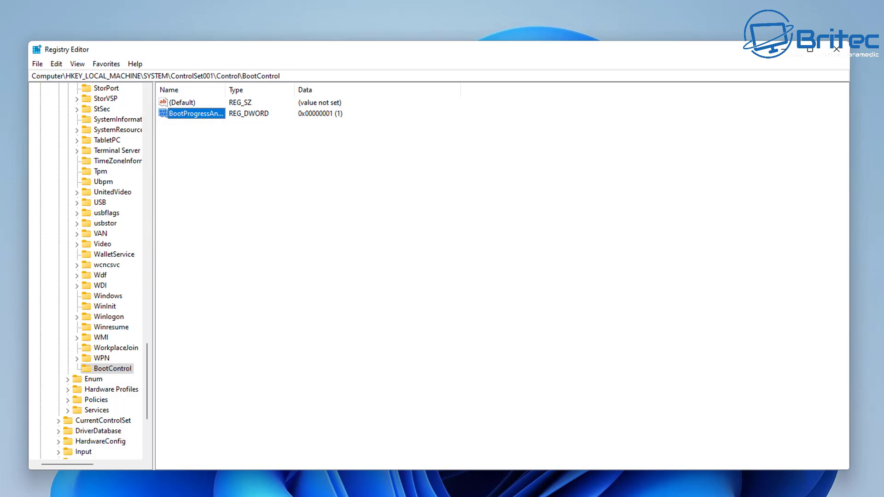
Widen the Name column to show BootProgressAnimation in full, then close Registry Editor.
left_click_drag(227, 89, 259, 89)
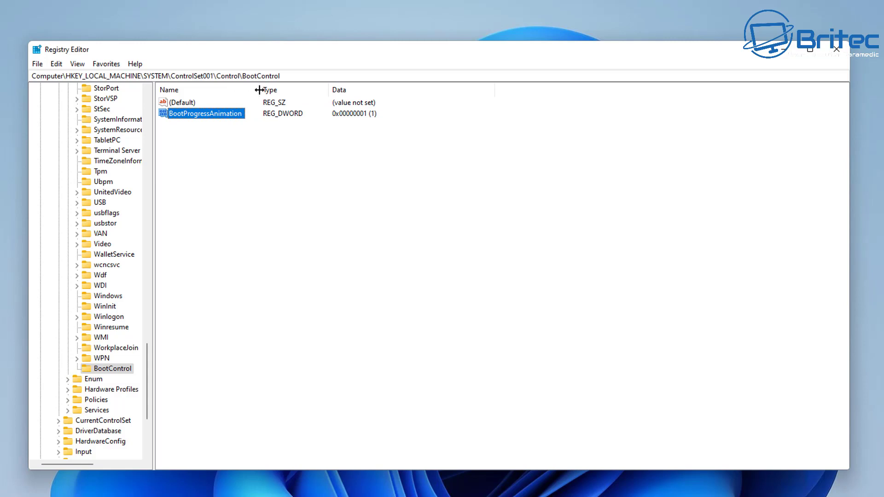
left_click(221, 139)
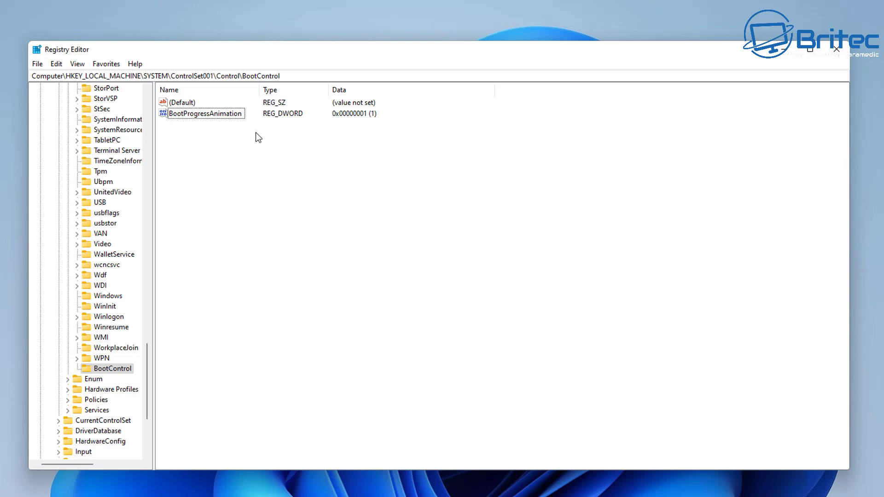
scroll(122, 322, "up", 9)
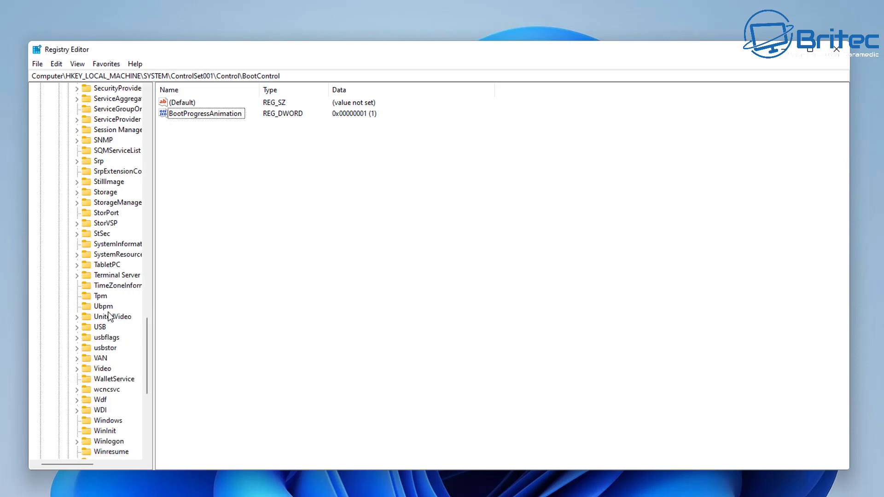
left_click(837, 49)
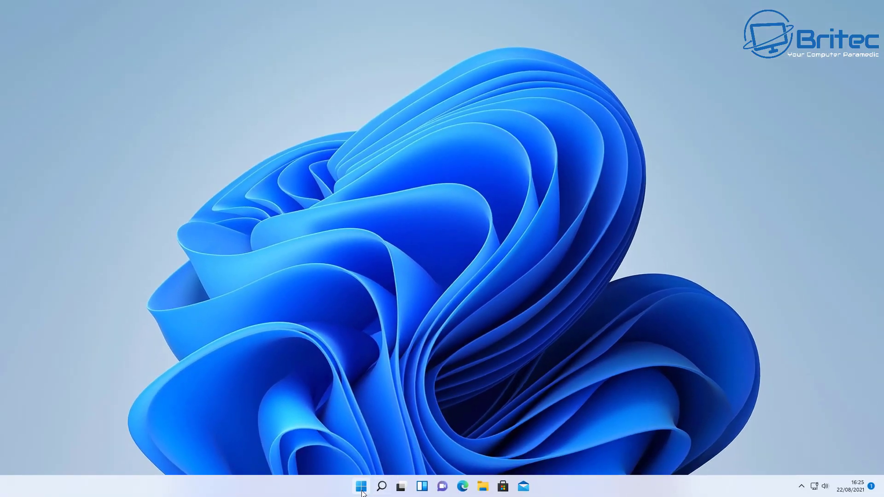
left_click(361, 486)
Launch Registry Editor by searching 'regedit' and approve the admin prompt.
left_click(381, 487)
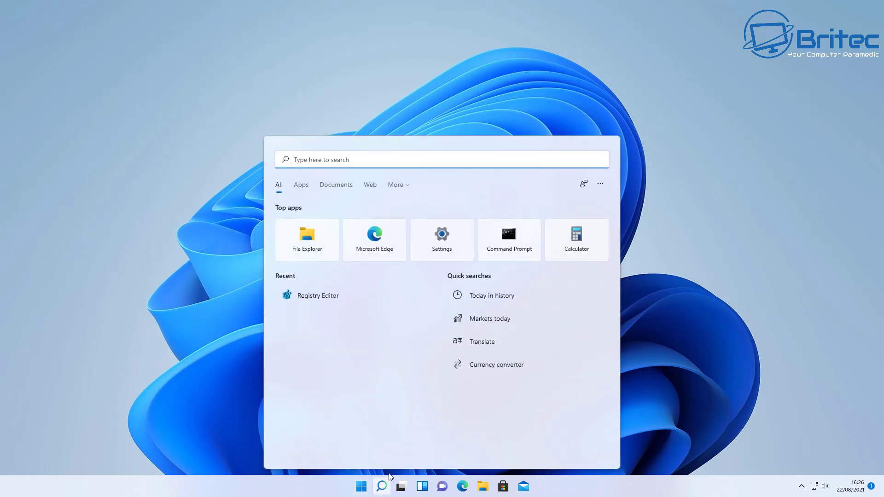
type("regedit")
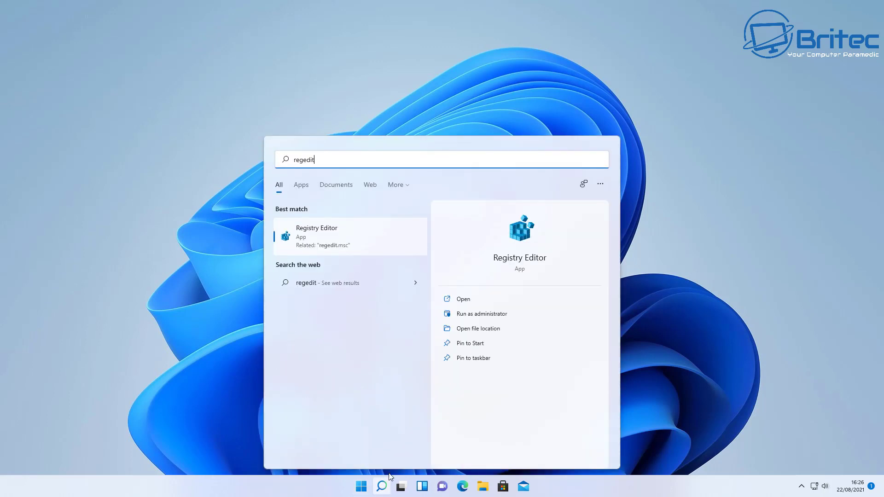
left_click(338, 243)
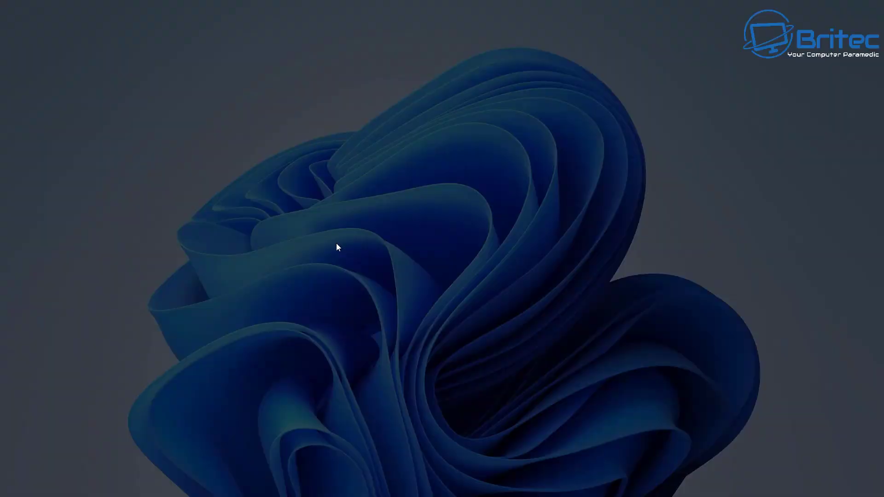
left_click(395, 313)
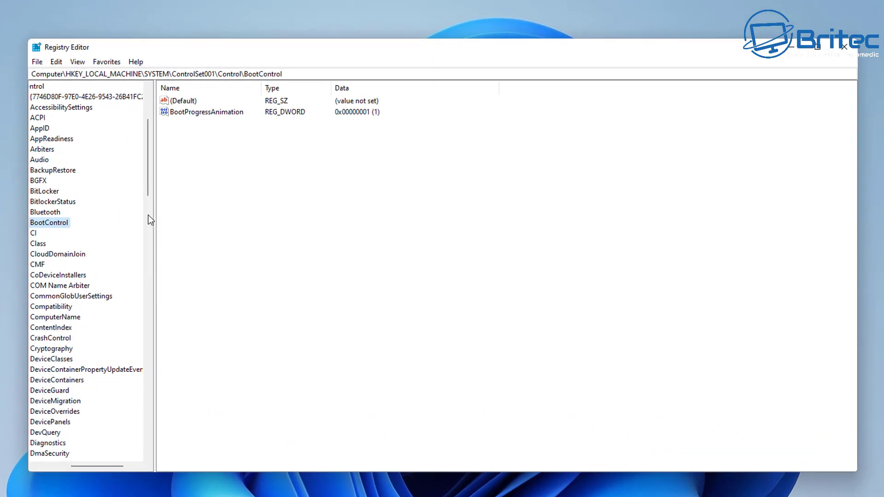
Change BootProgressAnimation's value data to 0 and close Registry Editor.
left_click(204, 113)
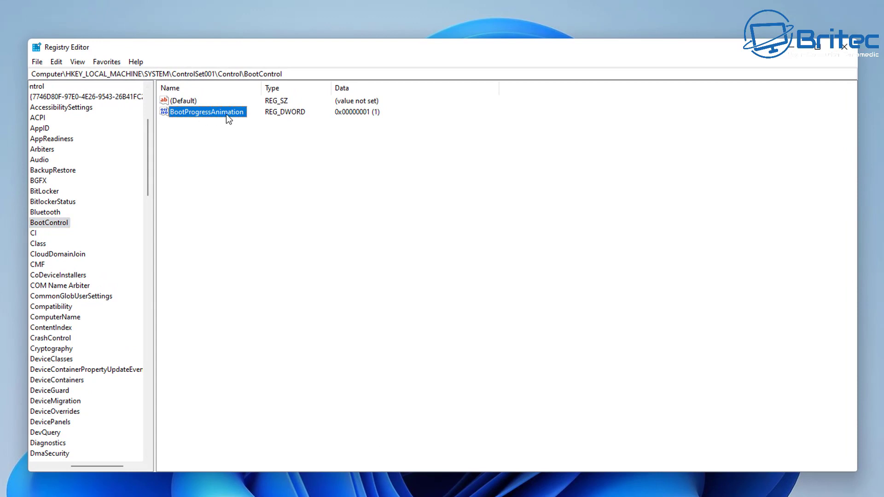
double_click(225, 114)
left_click_drag(152, 97, 253, 134)
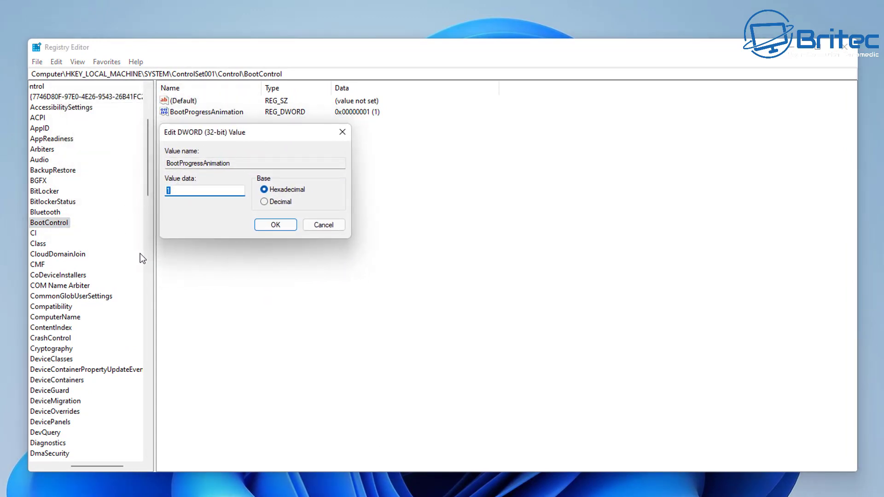
type("0")
left_click(276, 225)
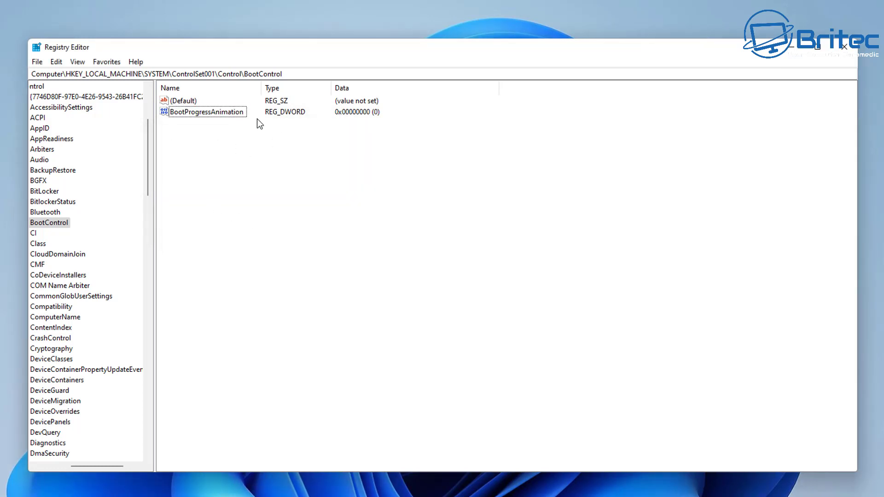
left_click(844, 48)
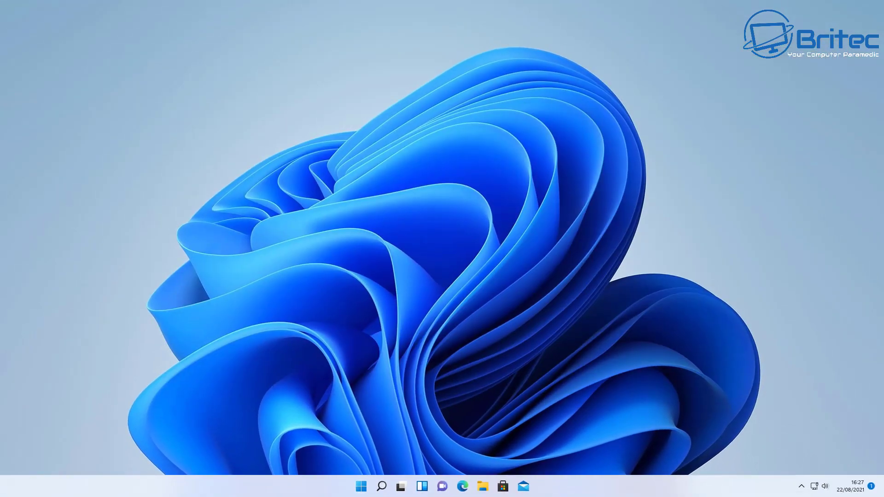